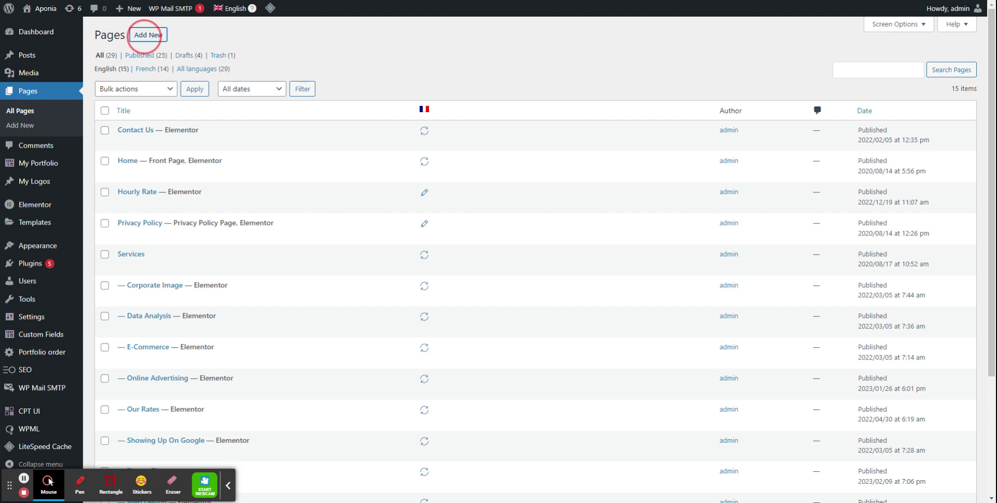
# Create a new page and title it "Nouvelle page"
pyautogui.moveTo(24, 59)
pyautogui.click(145, 37)
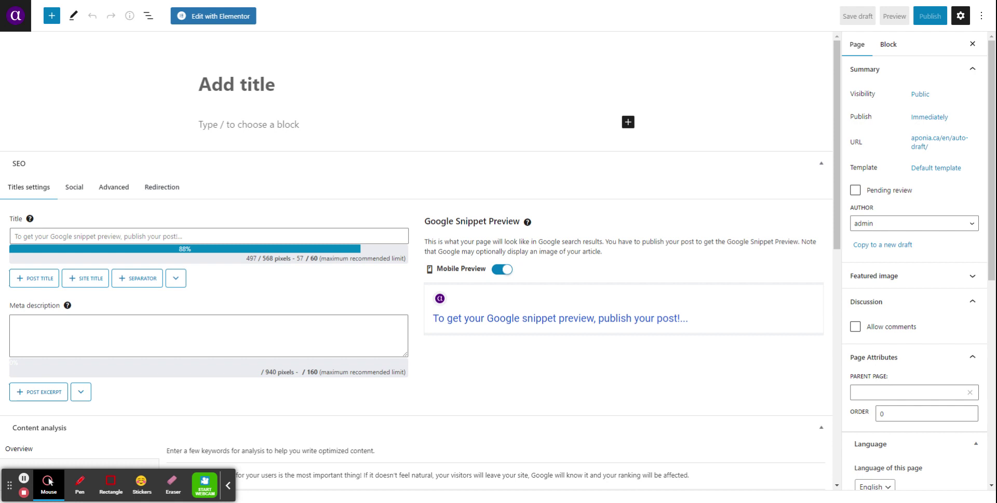
pyautogui.write('Nouiv')
pyautogui.press('BackSpace')
pyautogui.press('BackSpace')
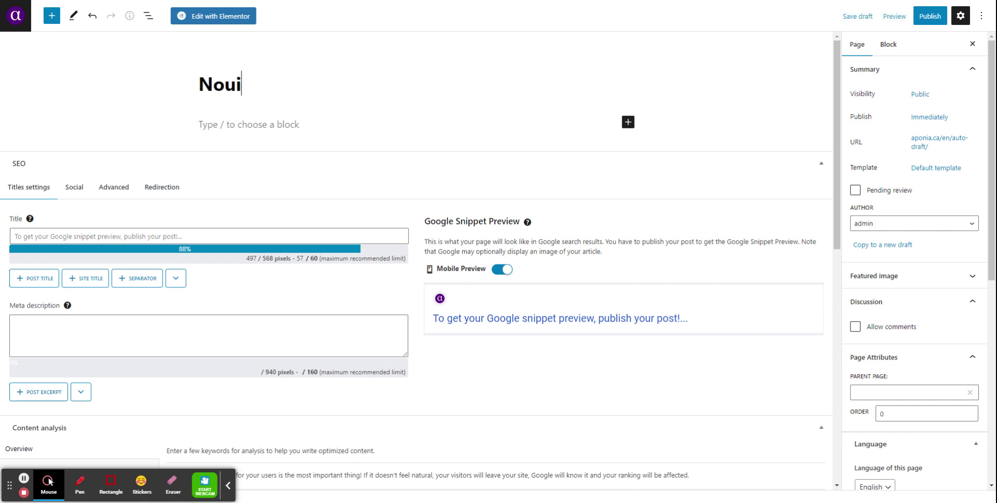
pyautogui.write('velle page')
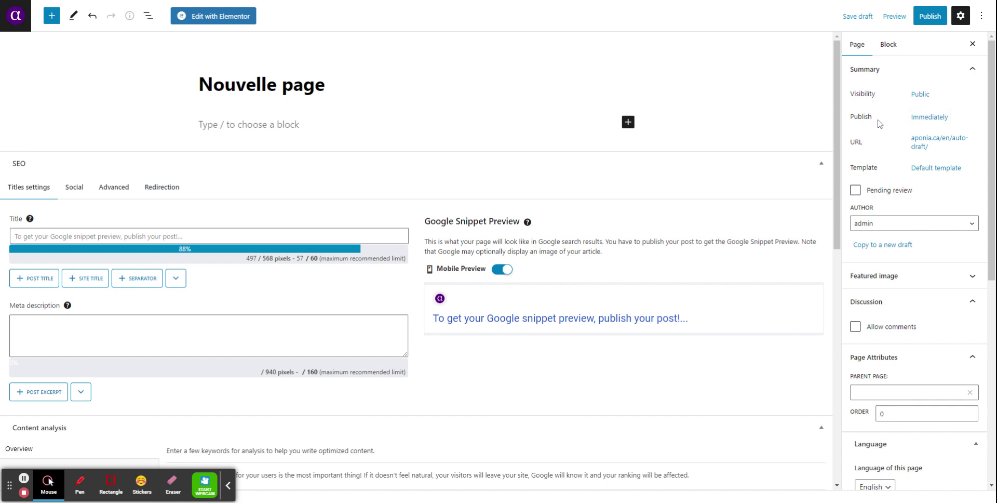
# Schedule the page's publication for February 16, 2023
pyautogui.click(933, 121)
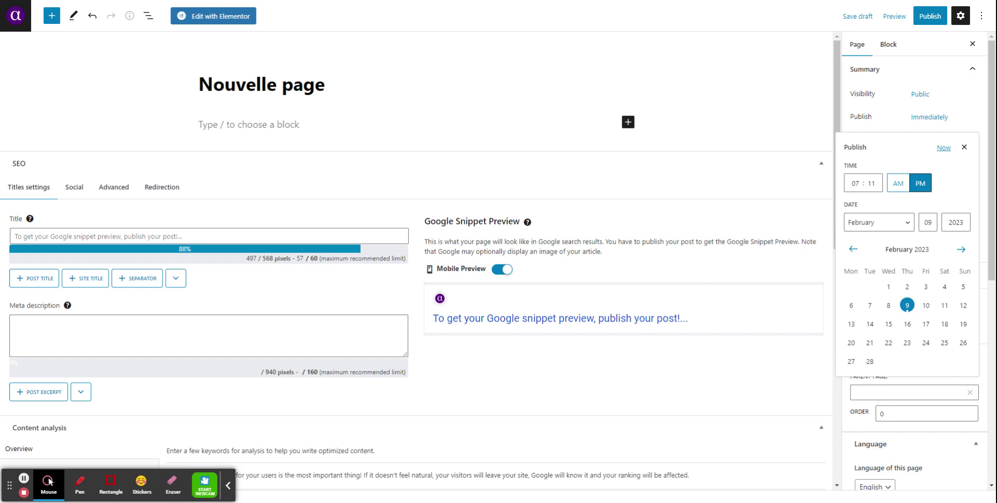
pyautogui.click(870, 306)
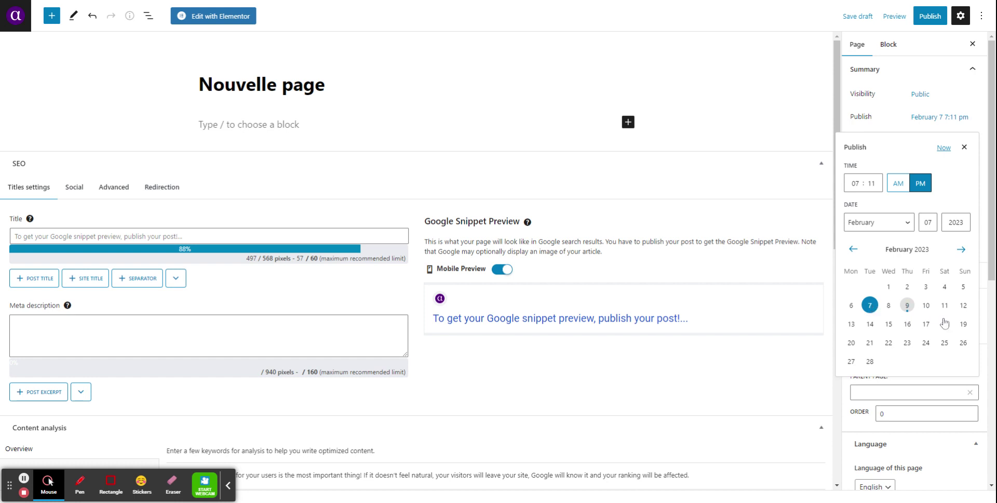
pyautogui.click(908, 324)
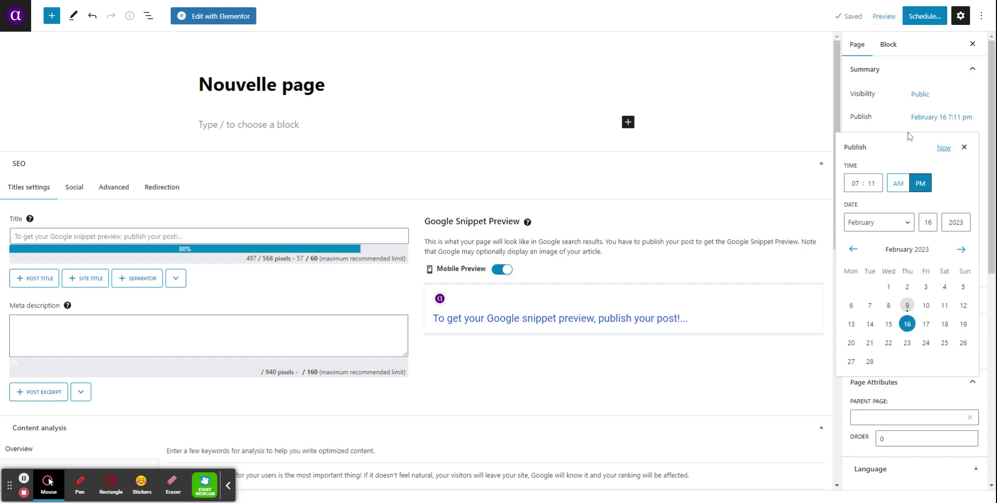
pyautogui.click(876, 131)
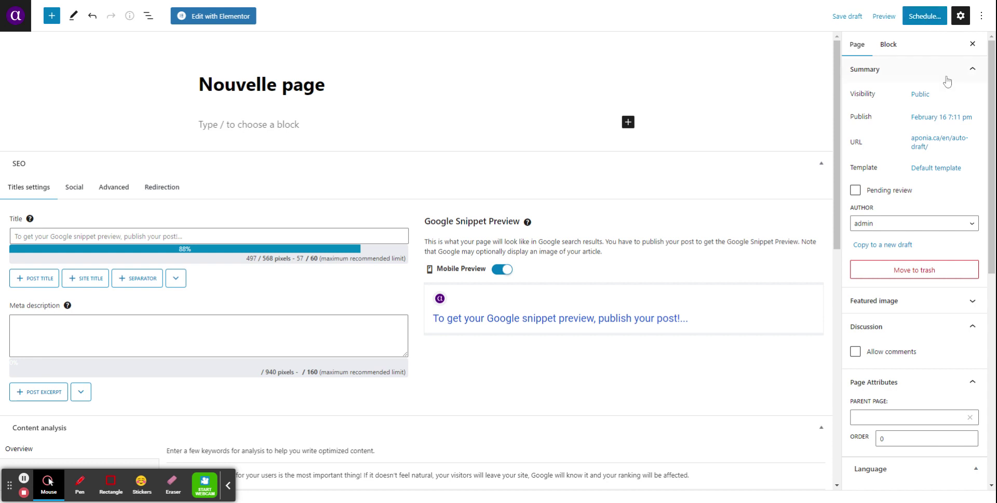
# Try February 8 as the page's publish date, and reset publication to now
pyautogui.click(948, 127)
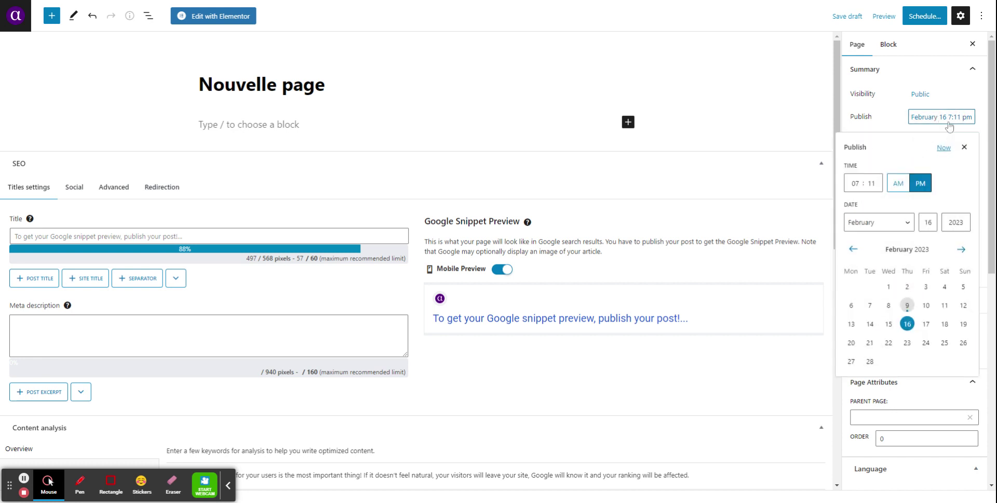
pyautogui.click(889, 306)
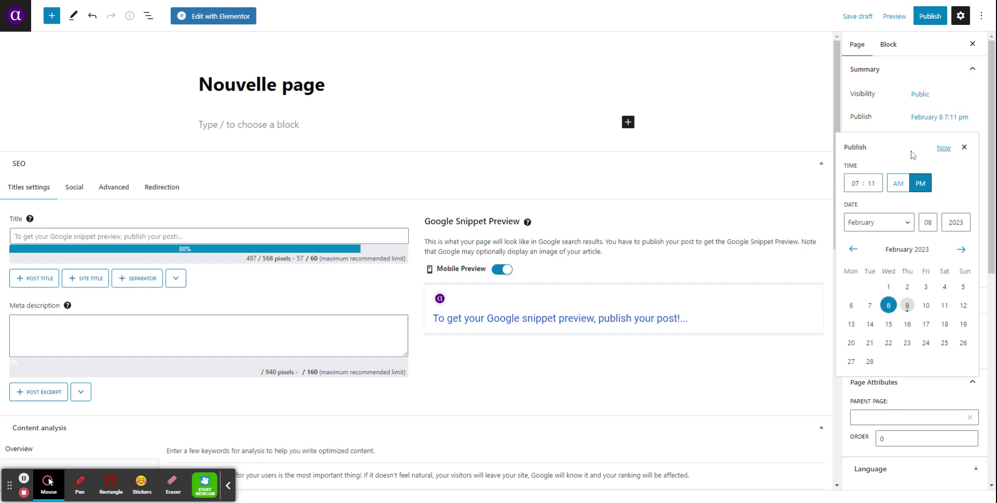
pyautogui.click(943, 148)
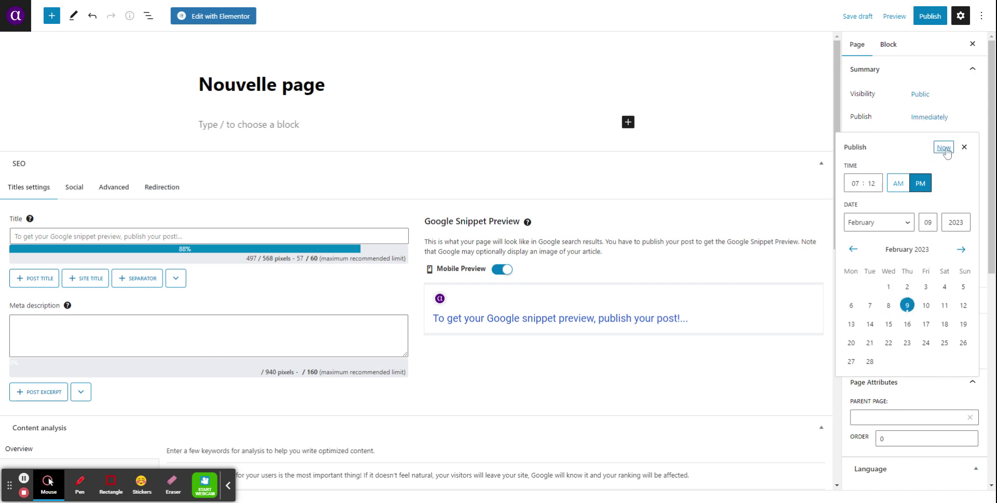
pyautogui.click(932, 22)
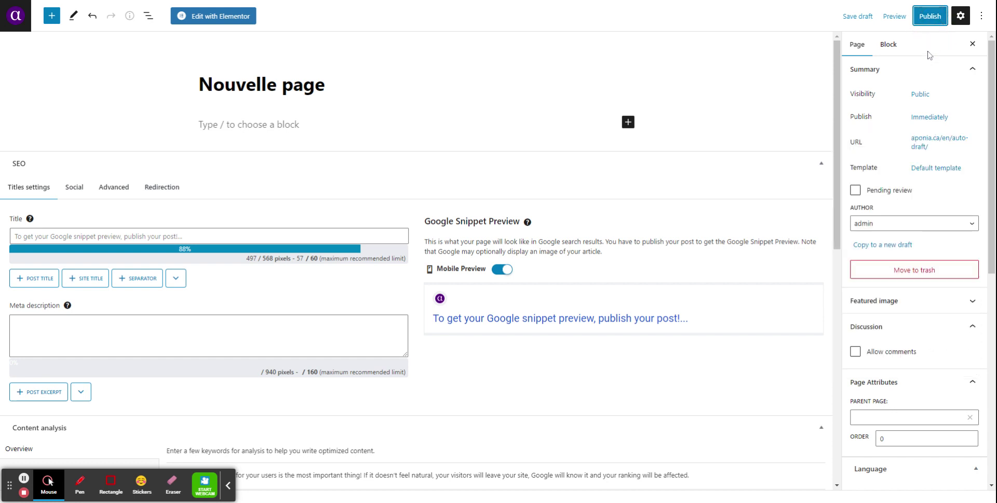
# Set the media library photo of the elderly woman with a nurse as the page's featured image
pyautogui.scroll(-2, 901, 218)
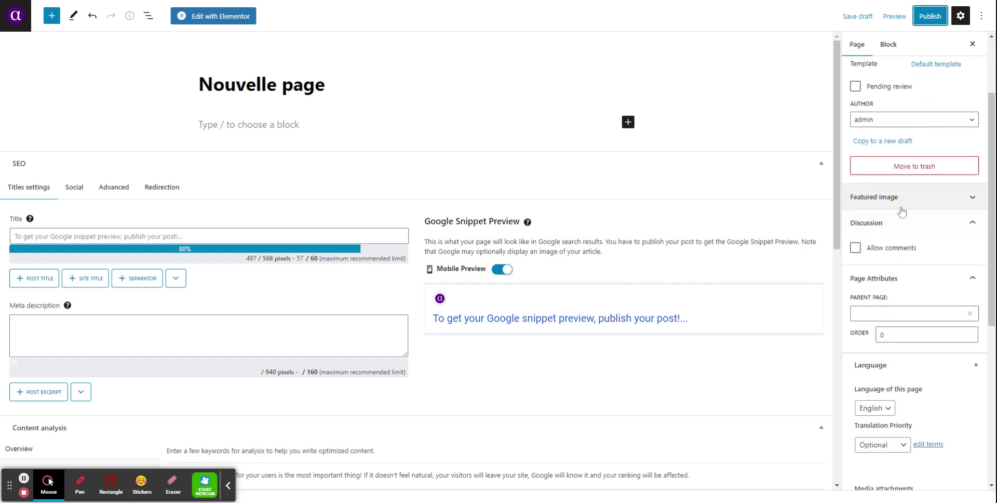
pyautogui.click(904, 202)
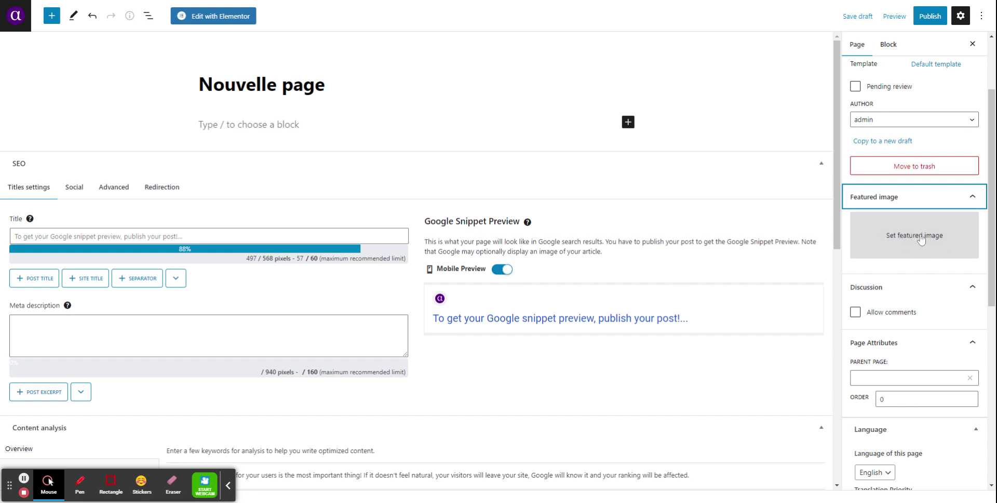
pyautogui.click(900, 231)
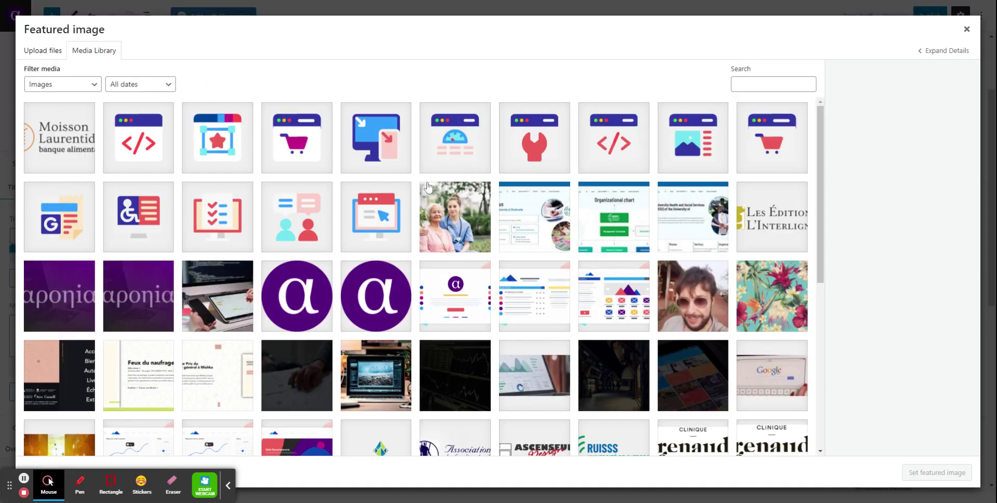
pyautogui.click(439, 223)
pyautogui.click(960, 474)
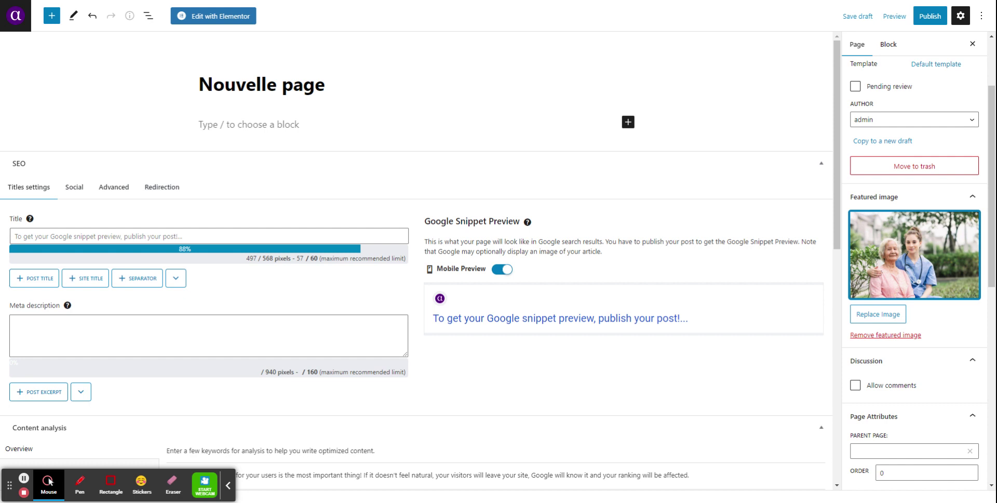
# Remove the featured image from the page
pyautogui.scroll(-1, 984, 370)
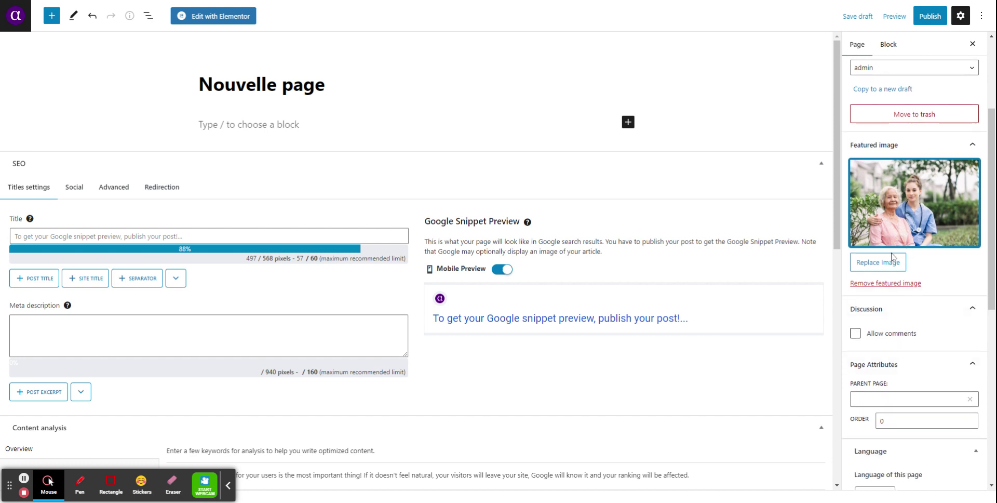
pyautogui.click(870, 285)
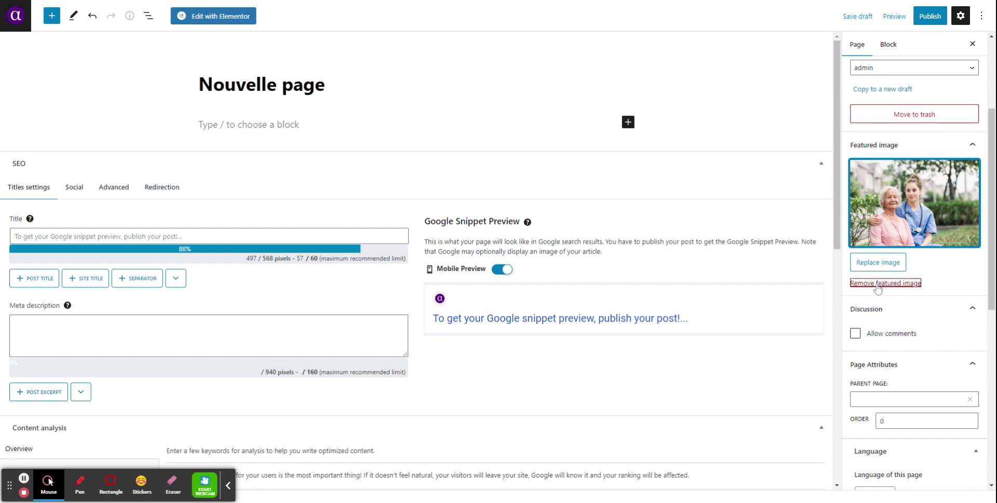
pyautogui.click(877, 287)
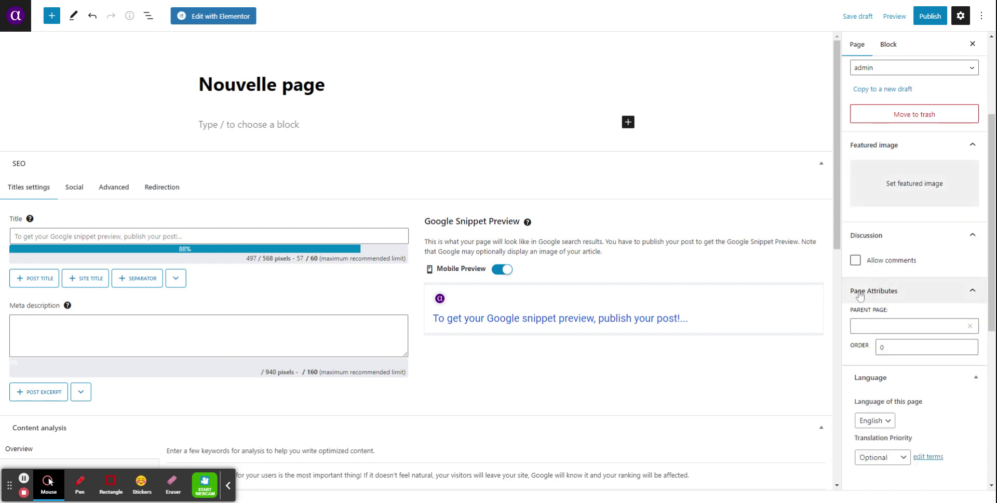
# Publish the page immediately with public visibility, confirming the pre-publish check
pyautogui.scroll(-4, 883, 293)
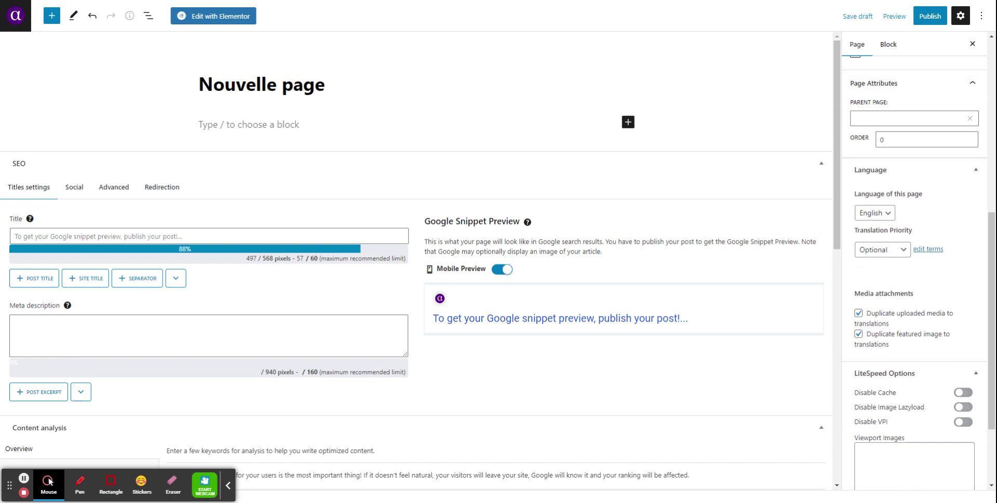
pyautogui.scroll(7, 895, 237)
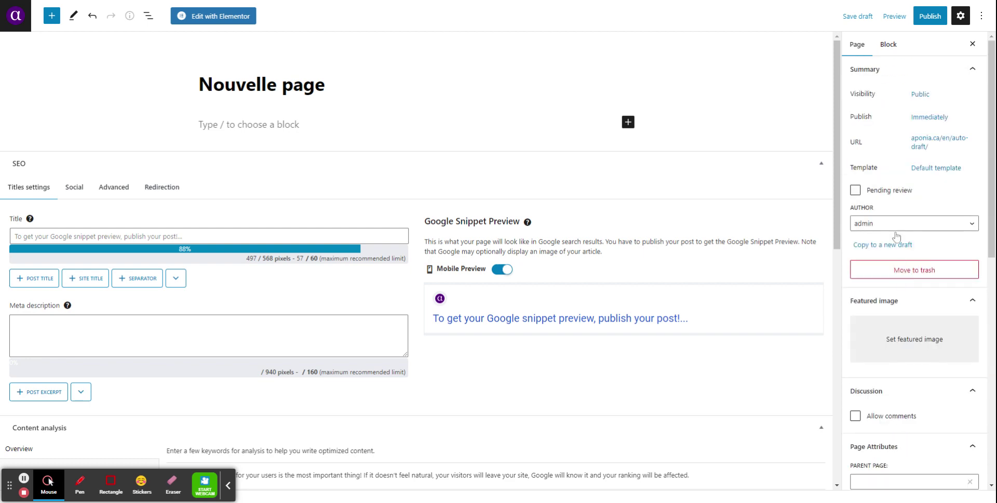
pyautogui.click(933, 20)
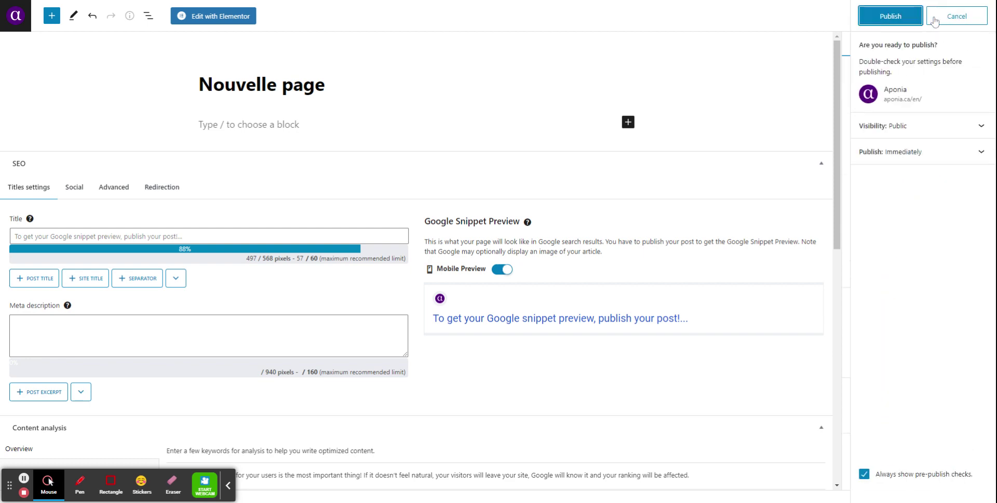
pyautogui.click(893, 18)
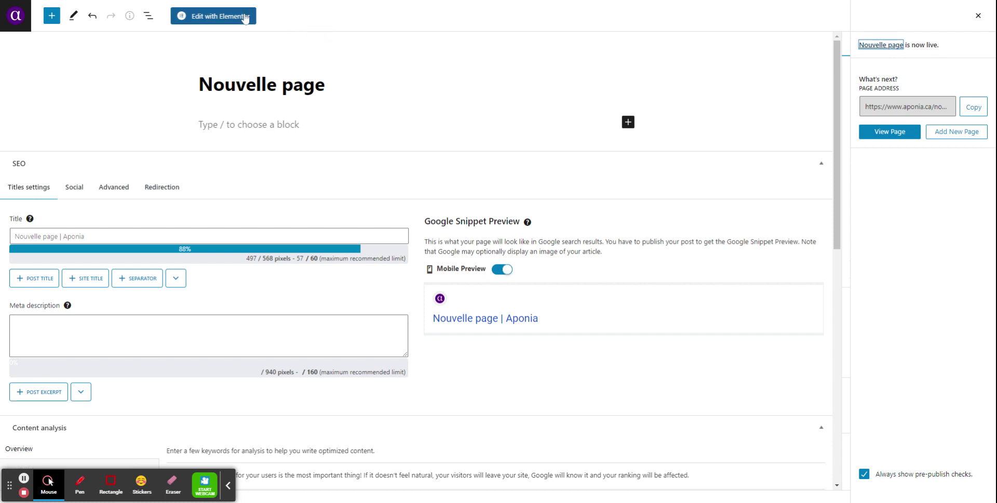
# Open the page in Elementor and paste the copied "View Our portfolio" button into the empty content area, dismissing the structure choices
pyautogui.click(221, 18)
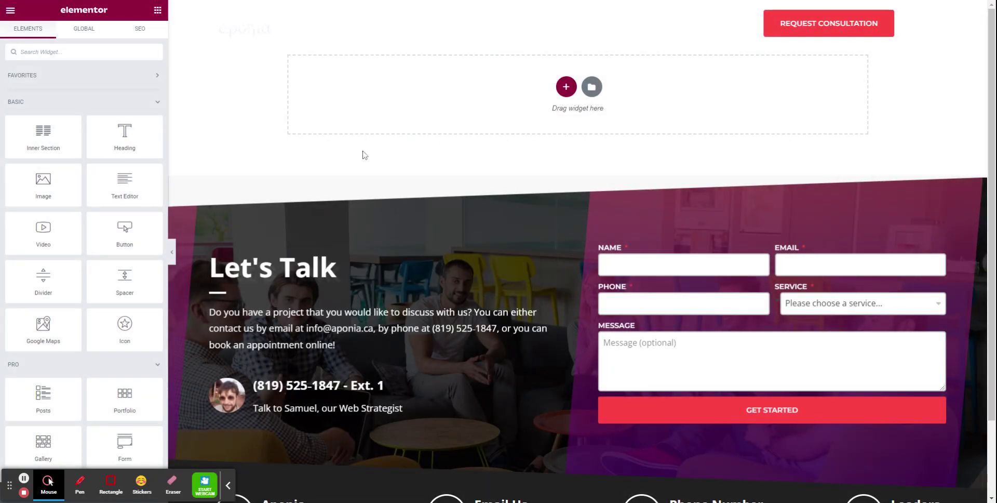
pyautogui.click(565, 86)
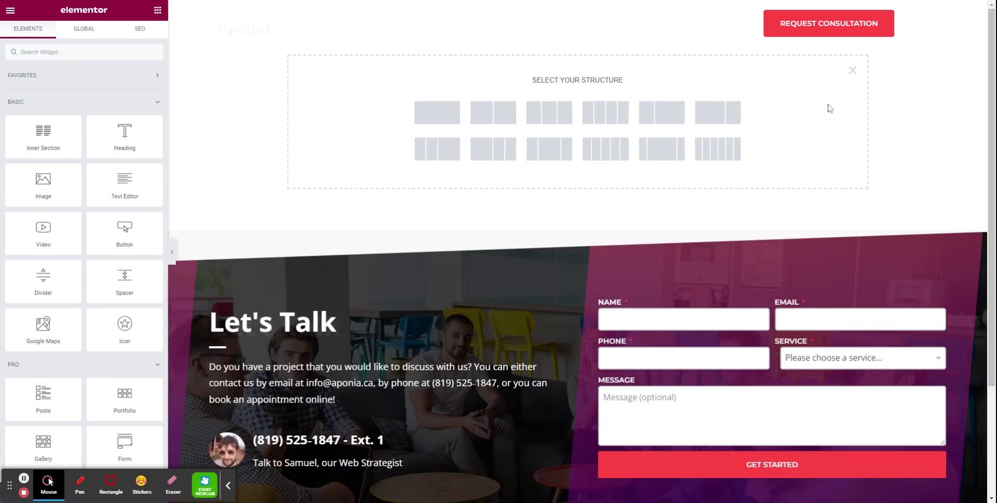
pyautogui.rightClick(653, 123)
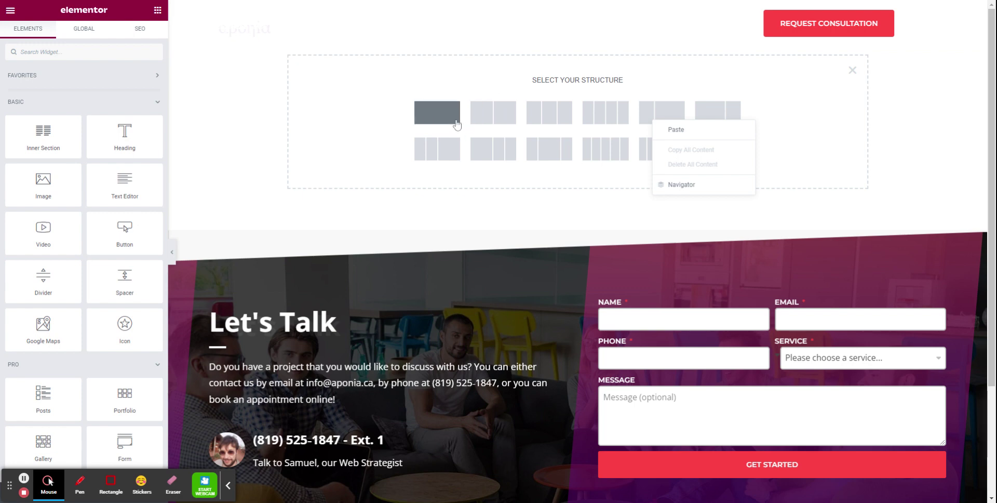
pyautogui.click(687, 135)
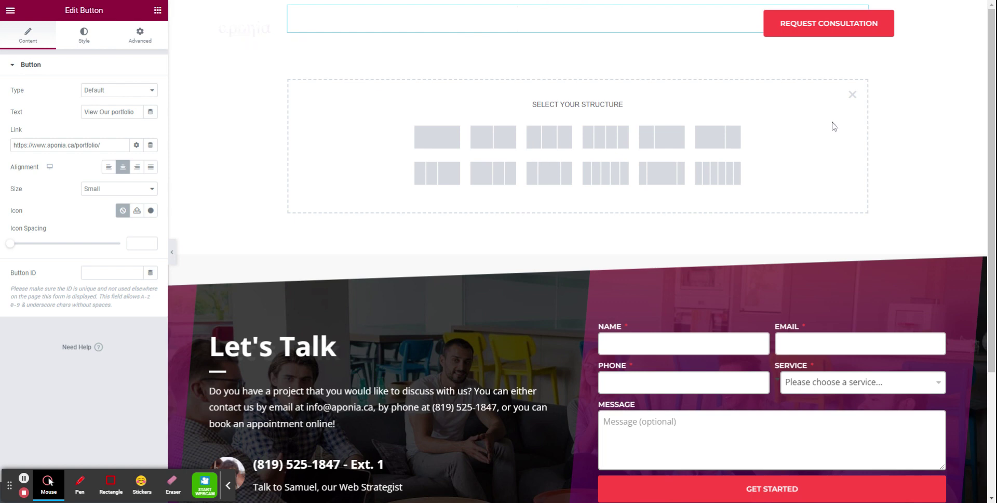
pyautogui.click(852, 94)
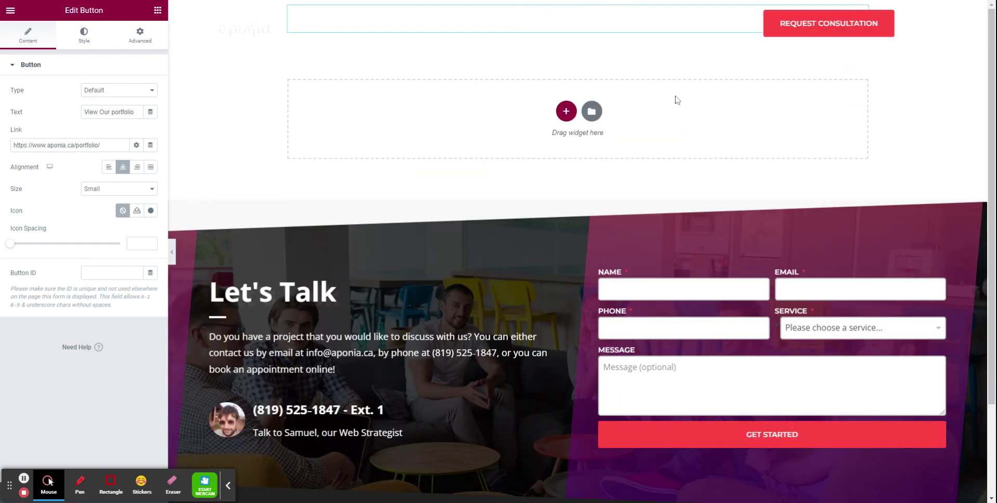
pyautogui.click(228, 485)
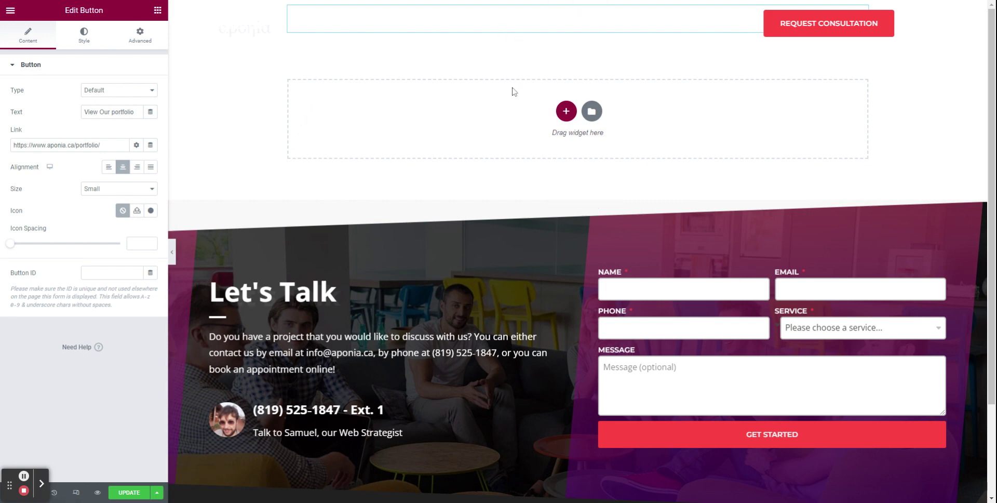